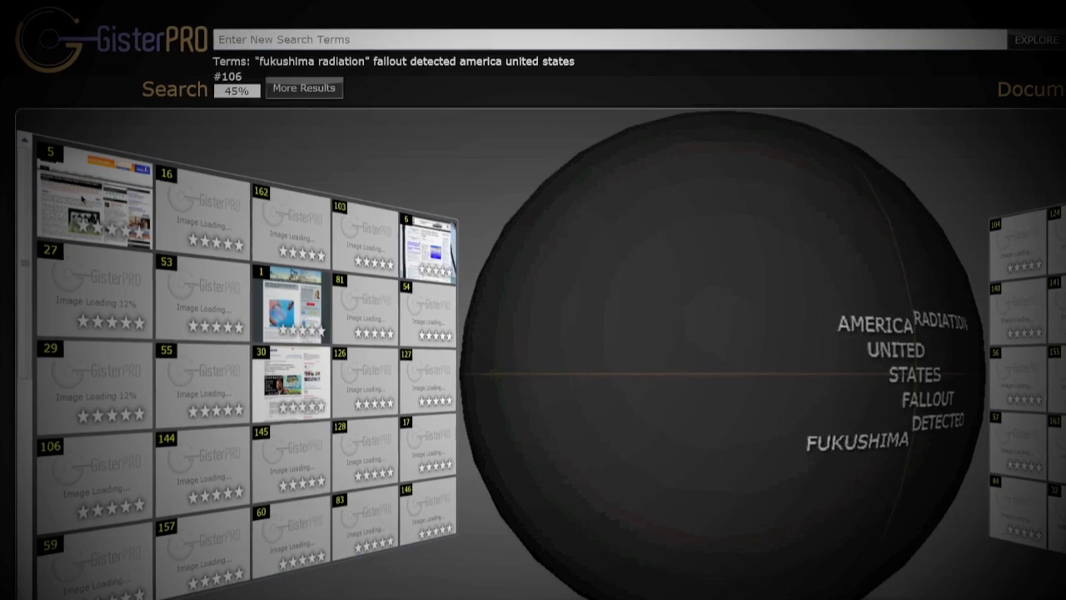
# Load more results for the Fukushima radiation search and switch to the Gisted Results list.
pyautogui.click(83, 198)
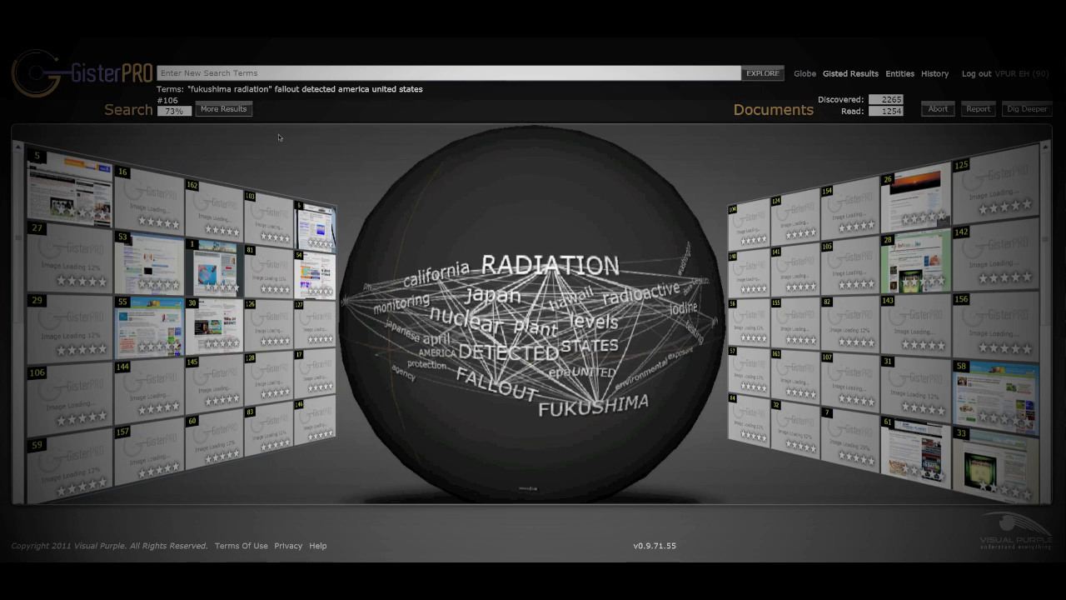
pyautogui.click(221, 111)
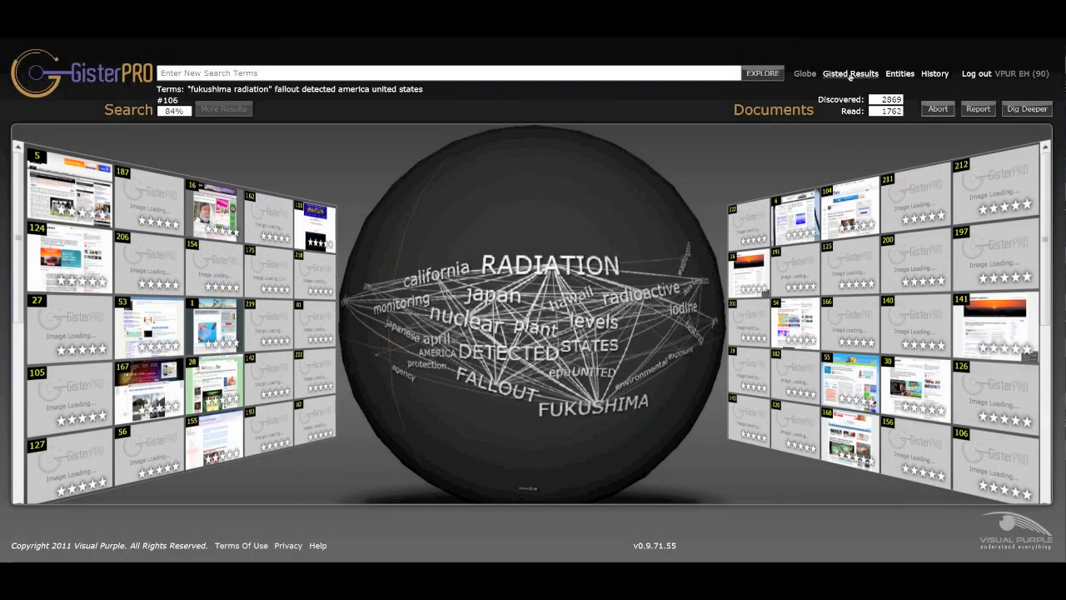
pyautogui.click(850, 74)
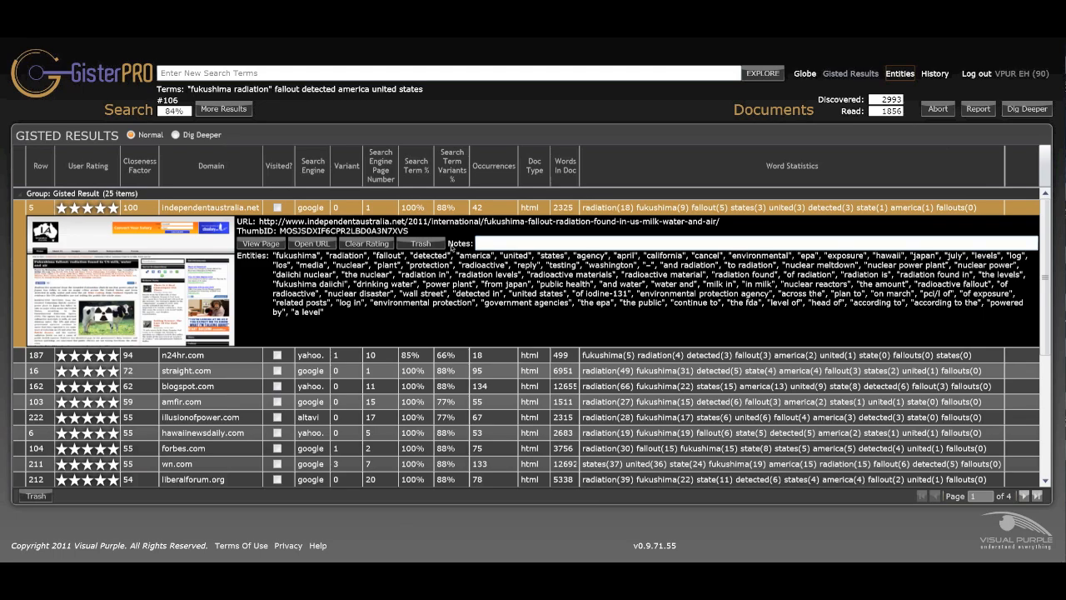
# Read the independentaustralia.net article on its live web page and rate that result three stars.
pyautogui.click(313, 244)
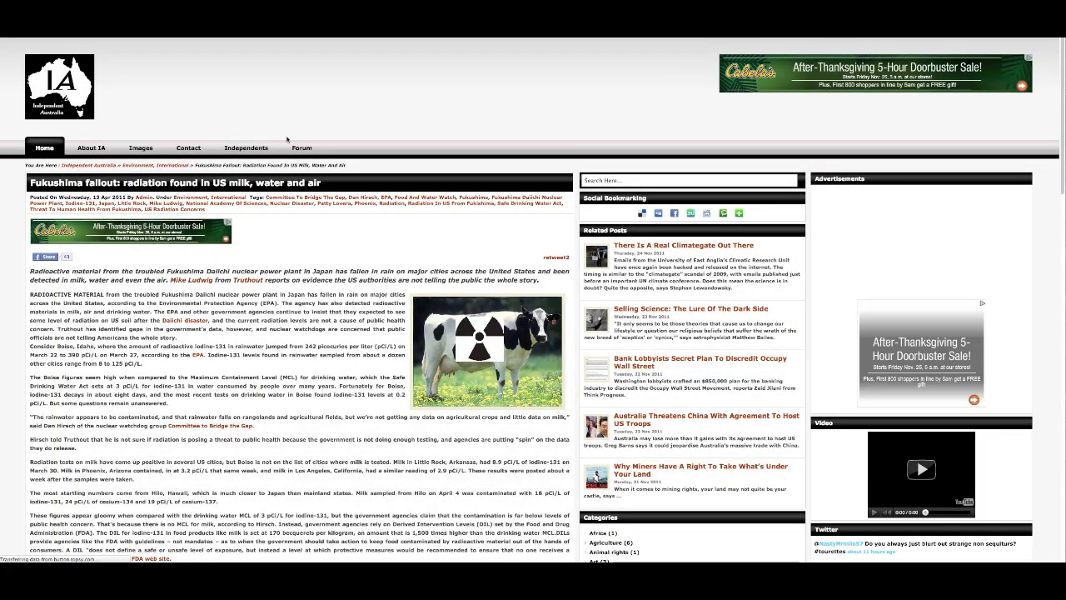
pyautogui.scroll(-1, 533, 300)
pyautogui.scroll(-3, 325, 262)
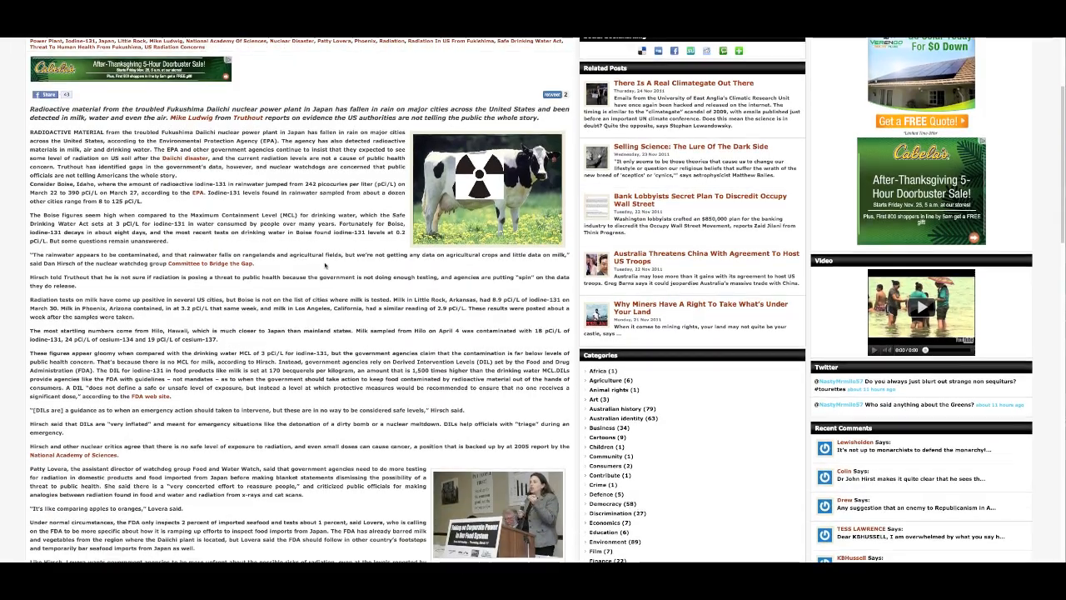
pyautogui.scroll(-5, 327, 276)
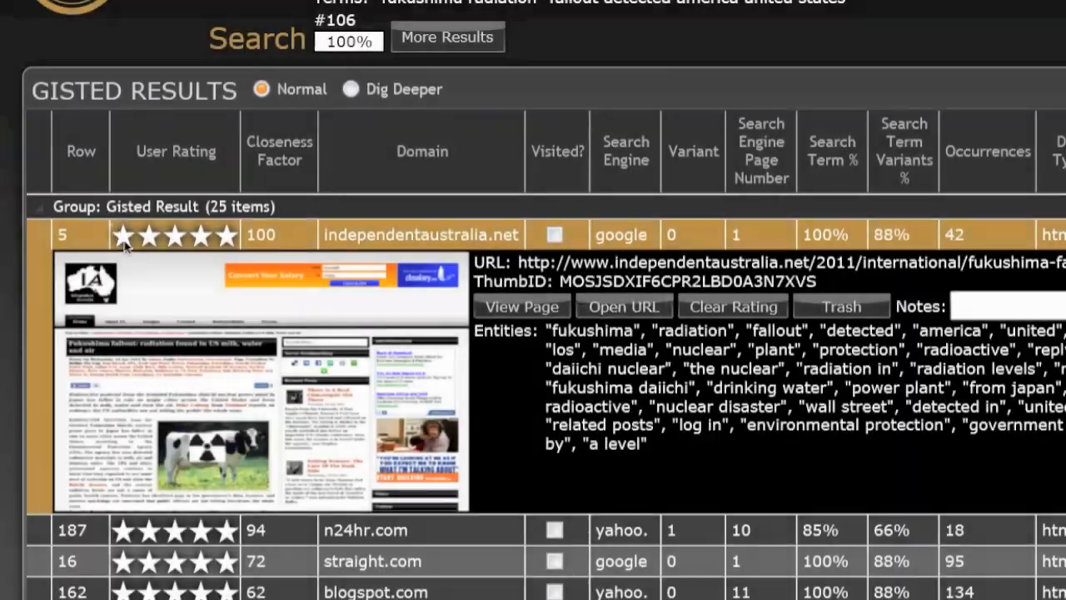
pyautogui.click(177, 241)
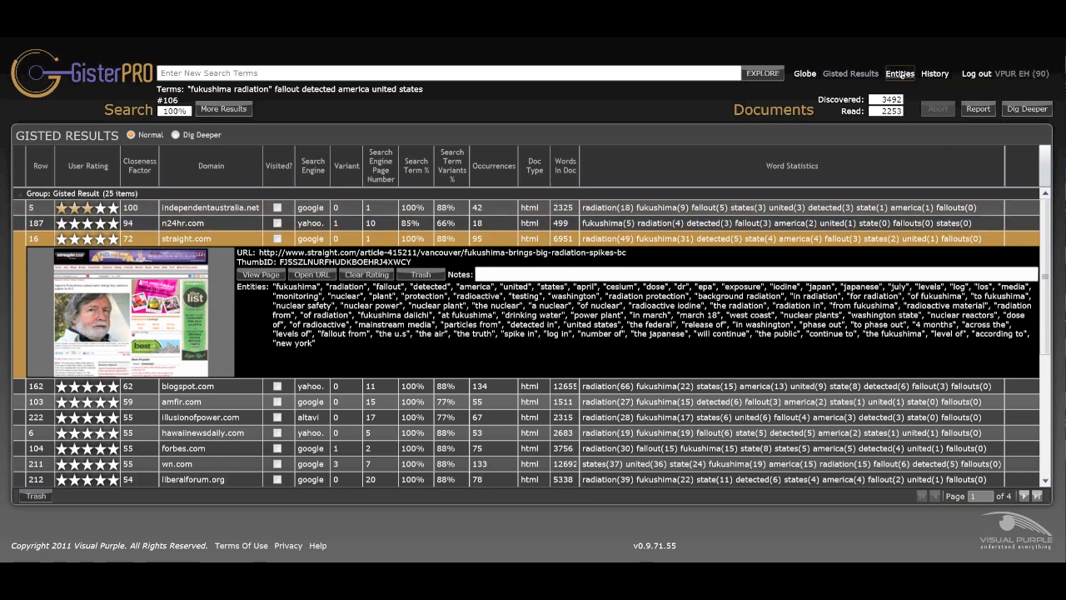
# Select the term "in california" among the Master Terms of the discovered entities.
pyautogui.click(900, 73)
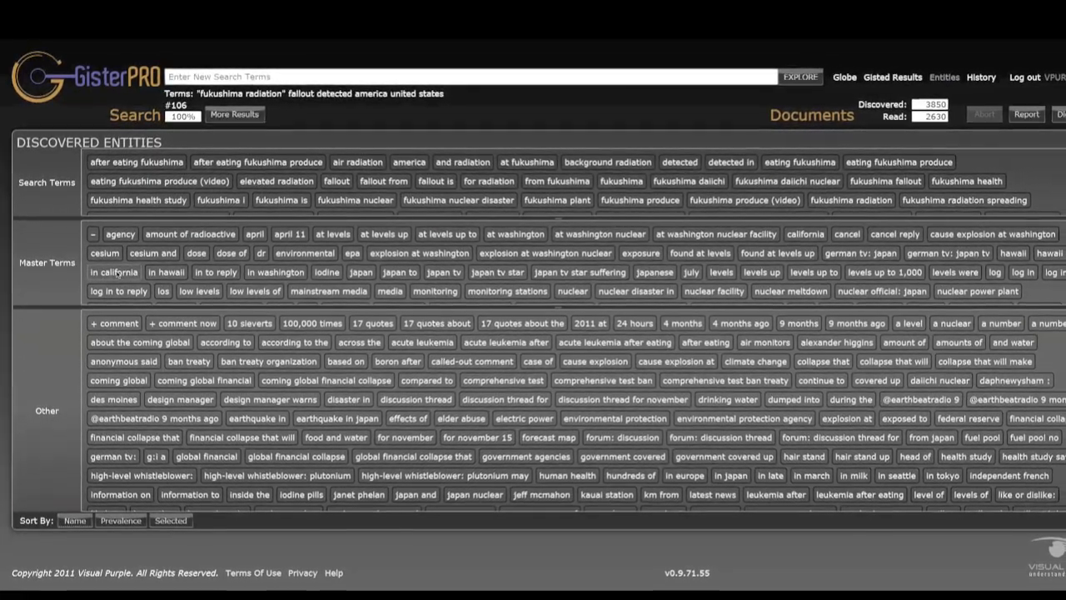
pyautogui.moveTo(116, 272)
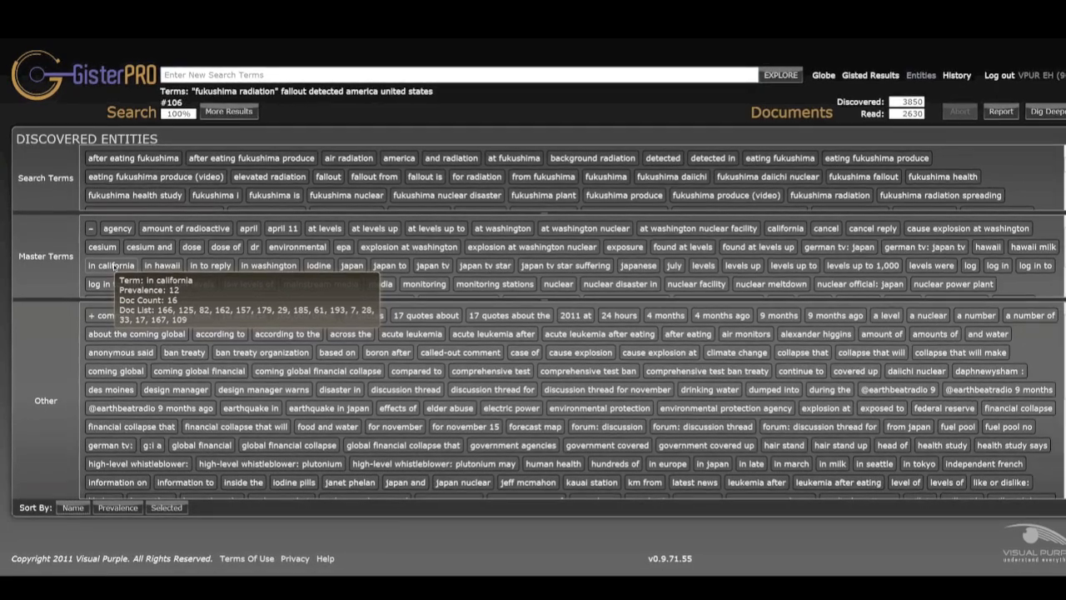
pyautogui.click(114, 268)
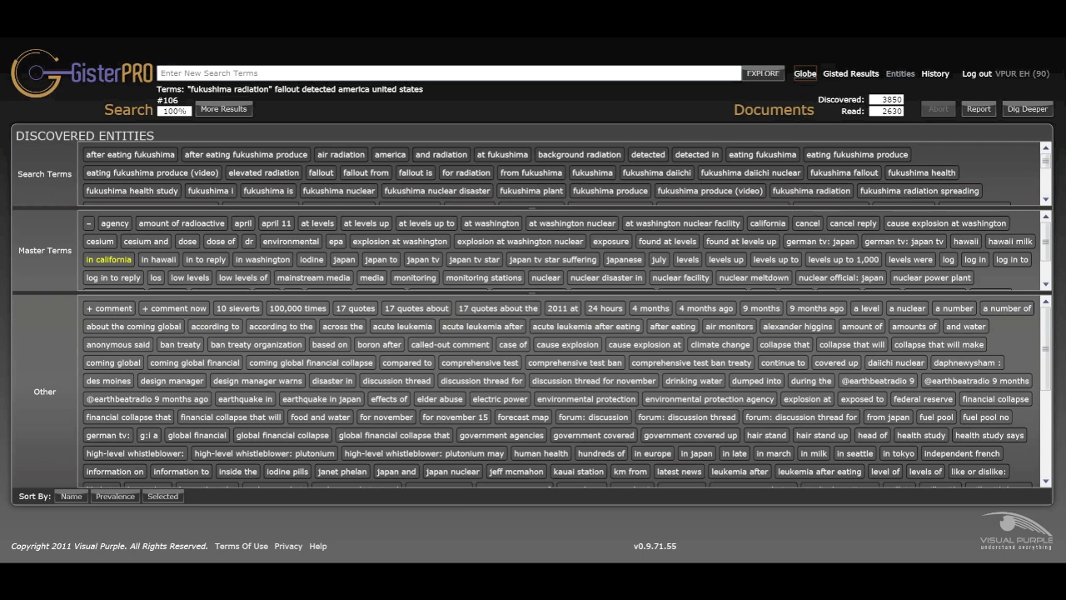
# Return to the globe view and preview documents 166 and 125 with their entity lists.
pyautogui.click(805, 73)
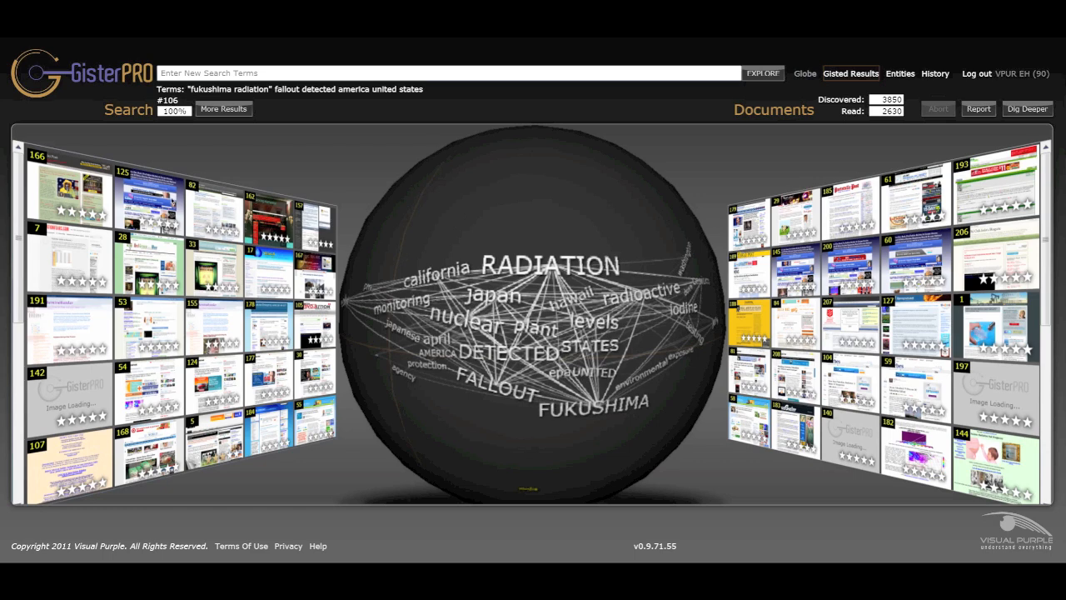
pyautogui.click(71, 204)
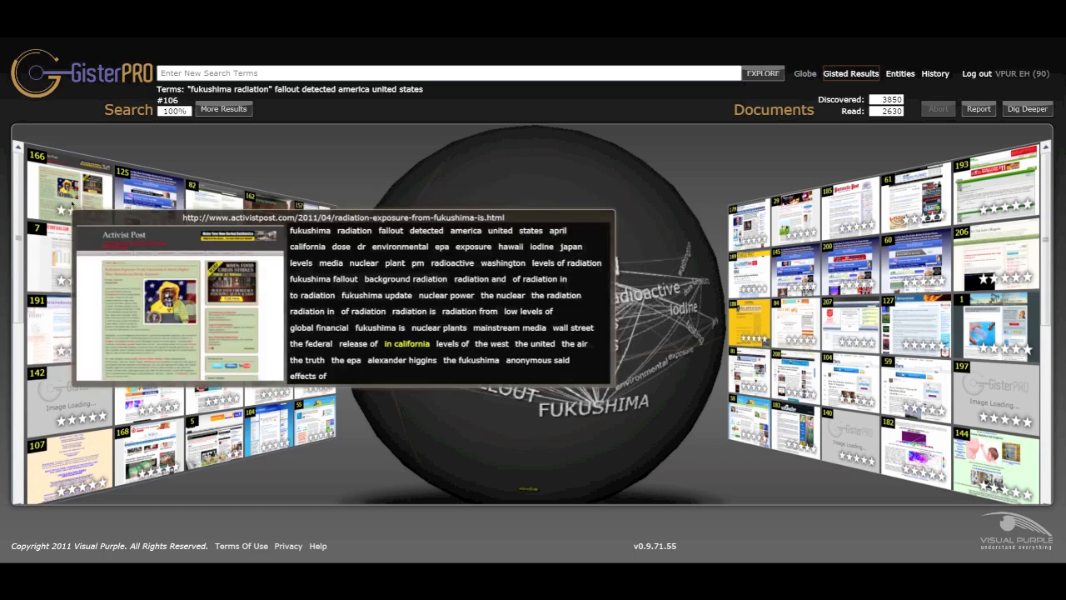
pyautogui.click(154, 208)
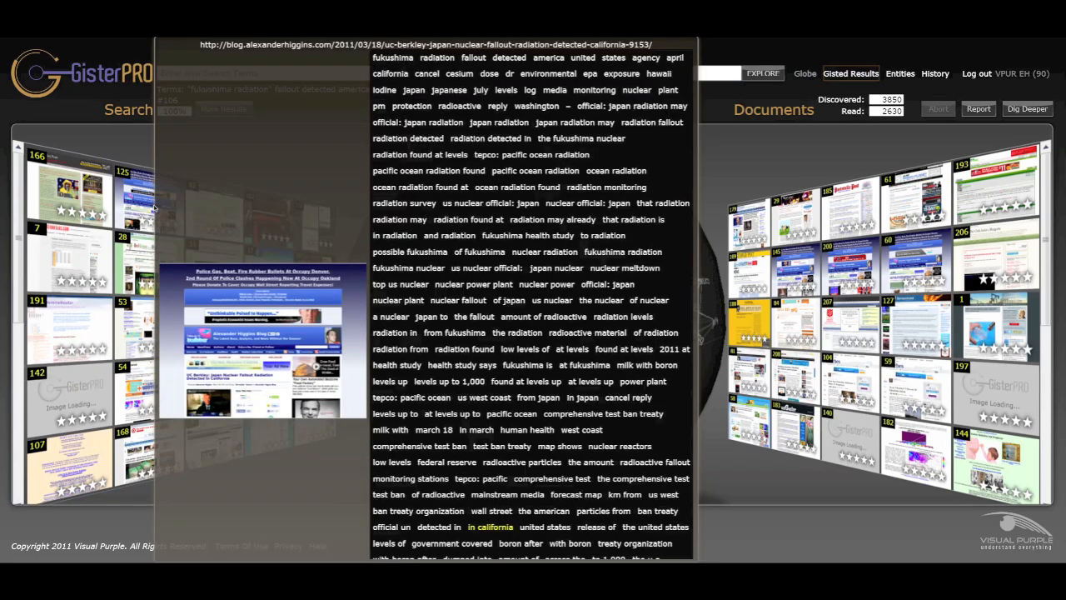
pyautogui.click(490, 527)
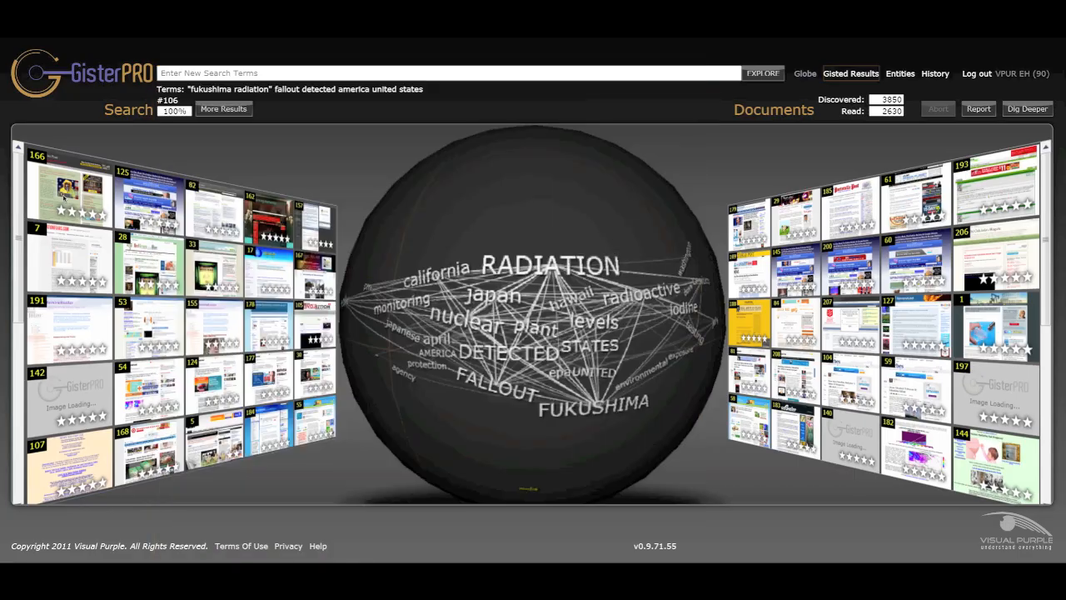
# Open the details of document 166 and read its Activist Post article on the live web page.
pyautogui.doubleClick(64, 197)
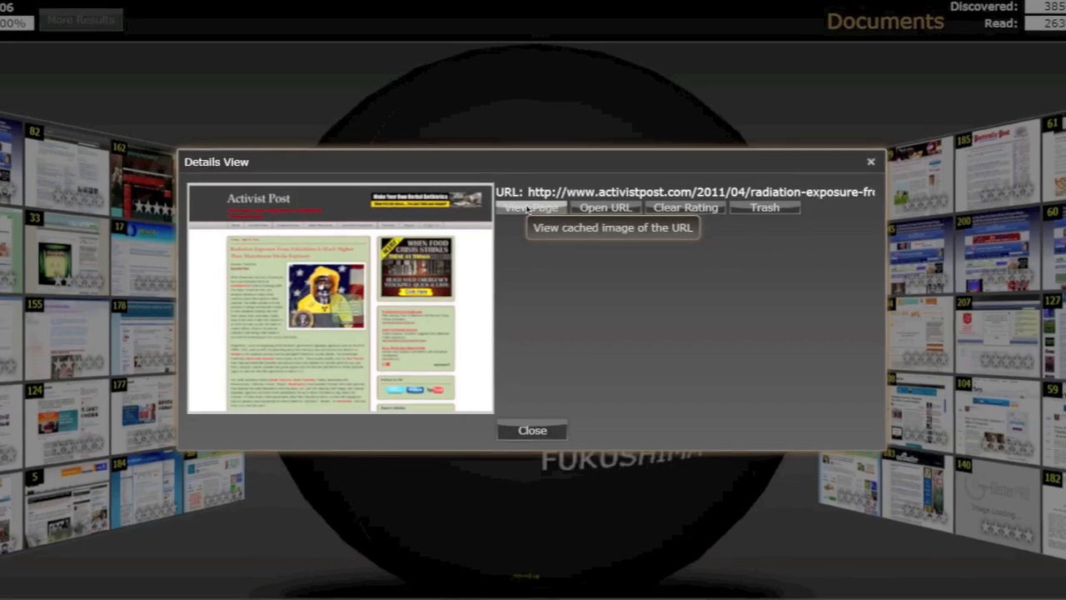
pyautogui.click(611, 201)
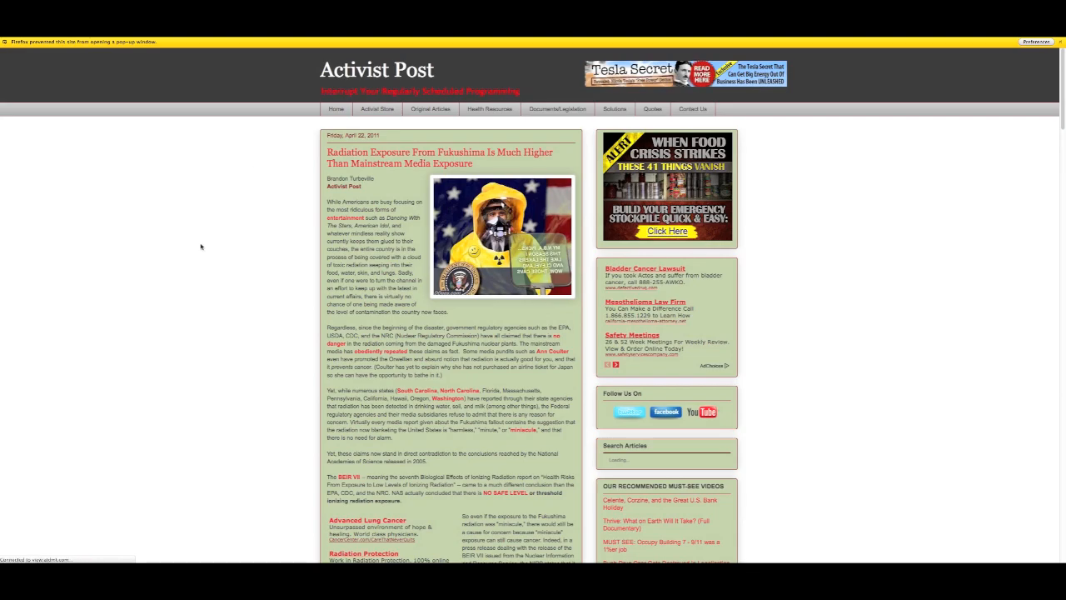
pyautogui.scroll(-7, 200, 249)
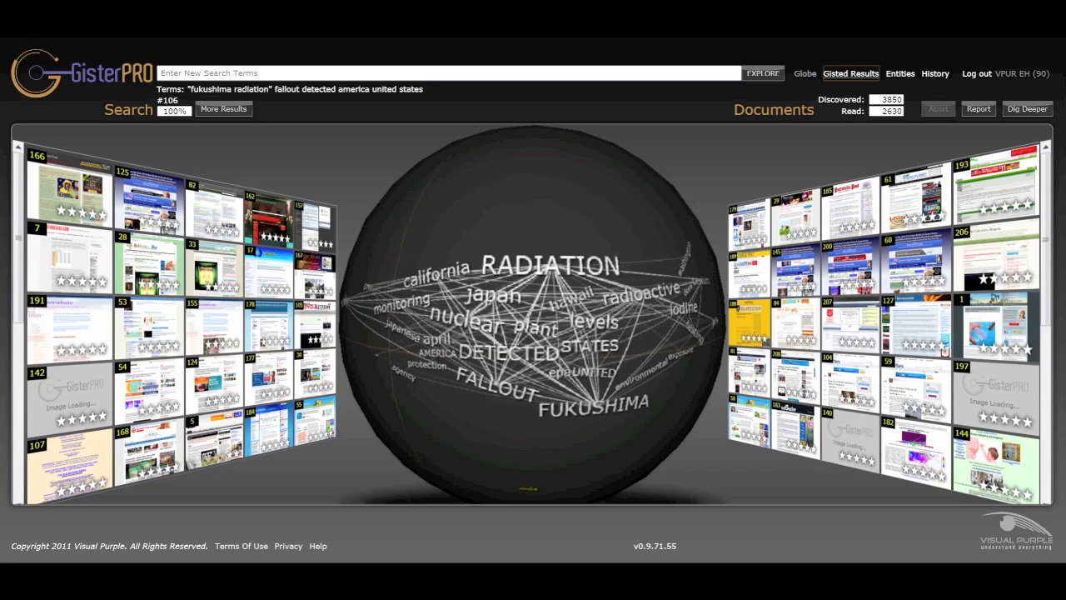
# Return to the Gisted Results list and expand the alexanderhiggins.com entry in row 125.
pyautogui.click(850, 73)
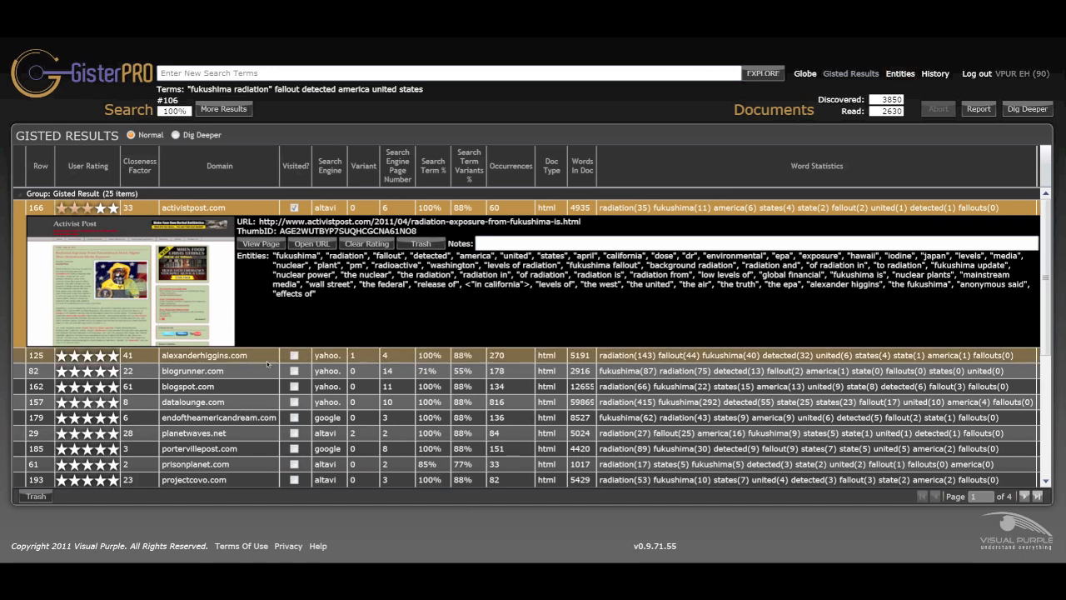
pyautogui.click(185, 358)
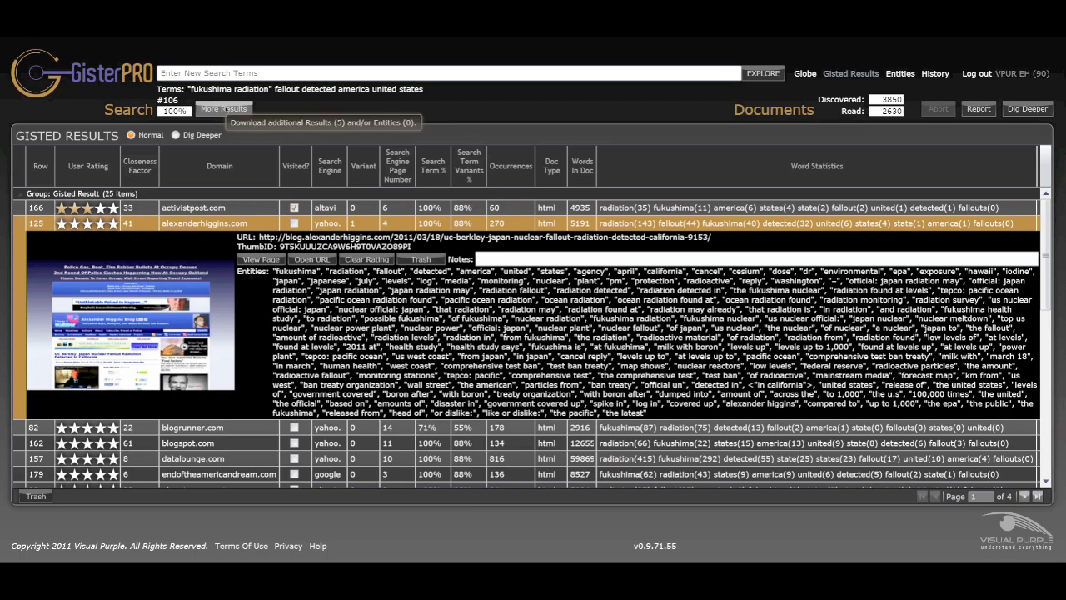
# Download the additional results and sort the list by Closeness Factor from highest to lowest.
pyautogui.click(223, 109)
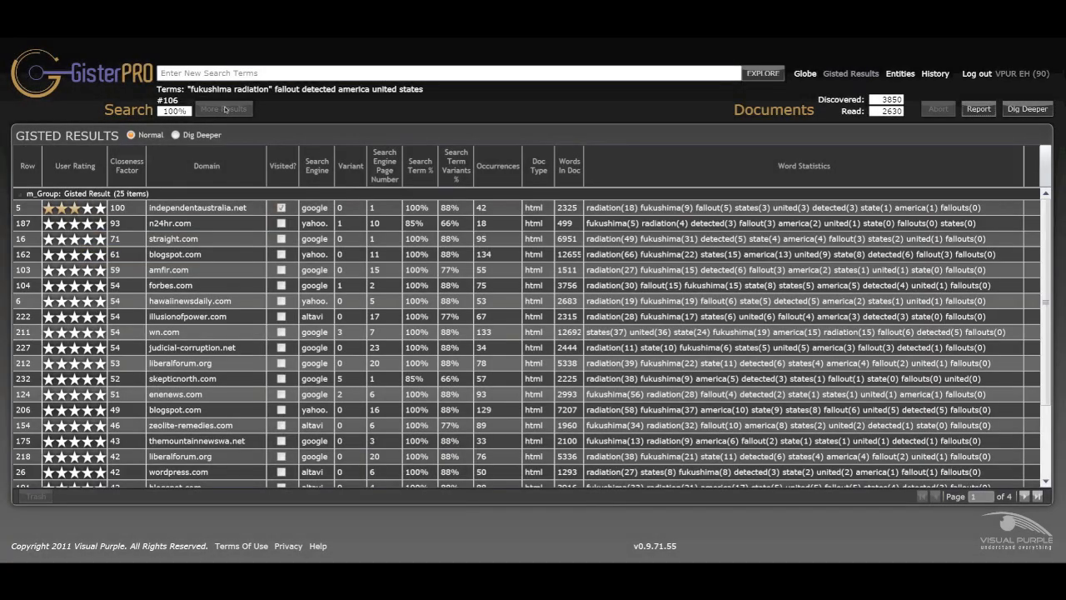
pyautogui.click(127, 170)
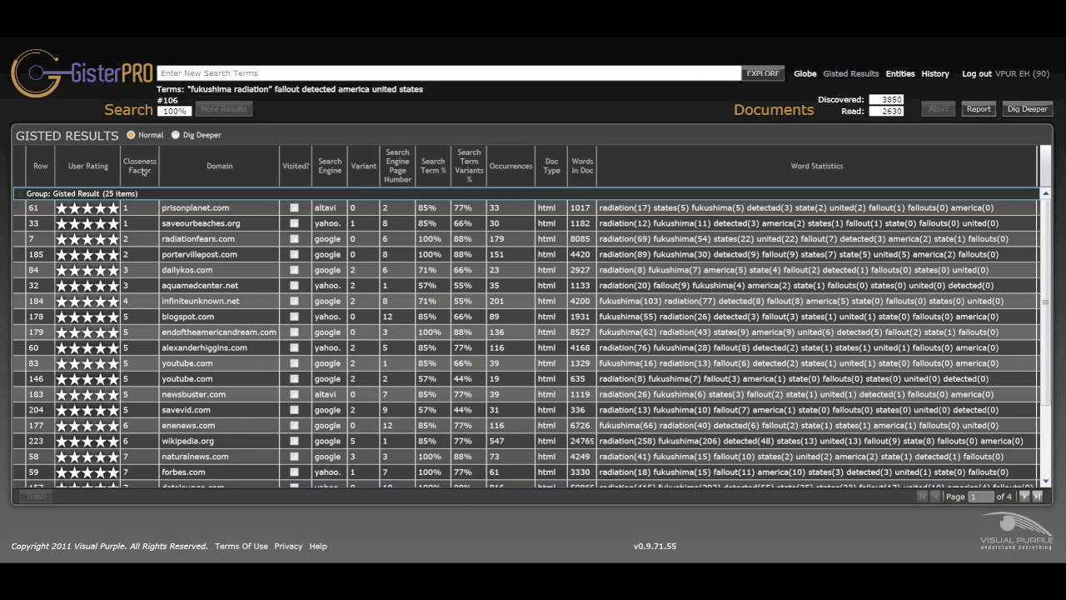
pyautogui.click(142, 171)
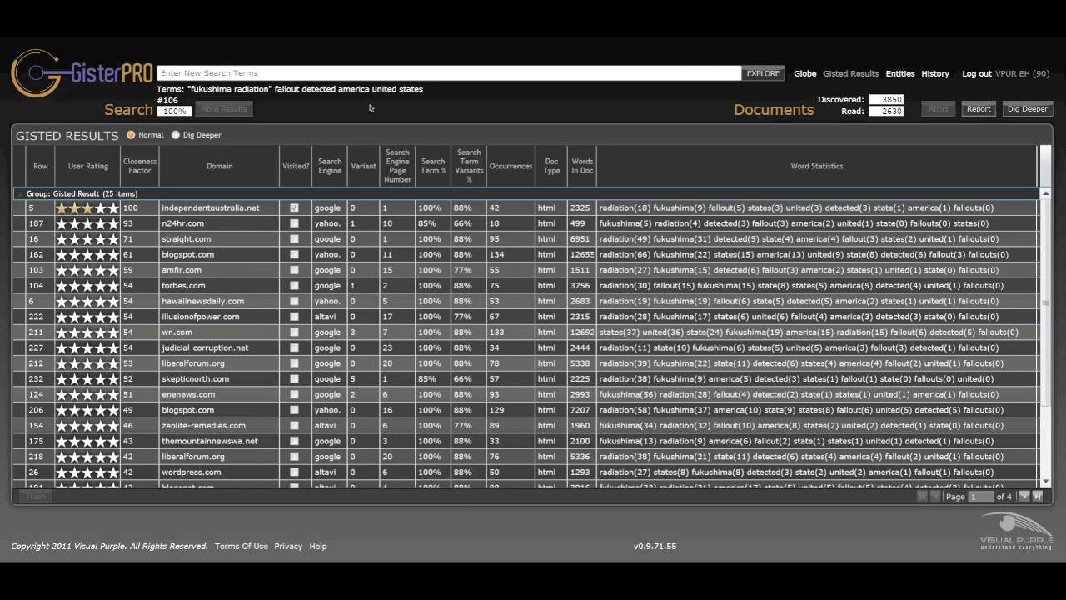
pyautogui.click(395, 205)
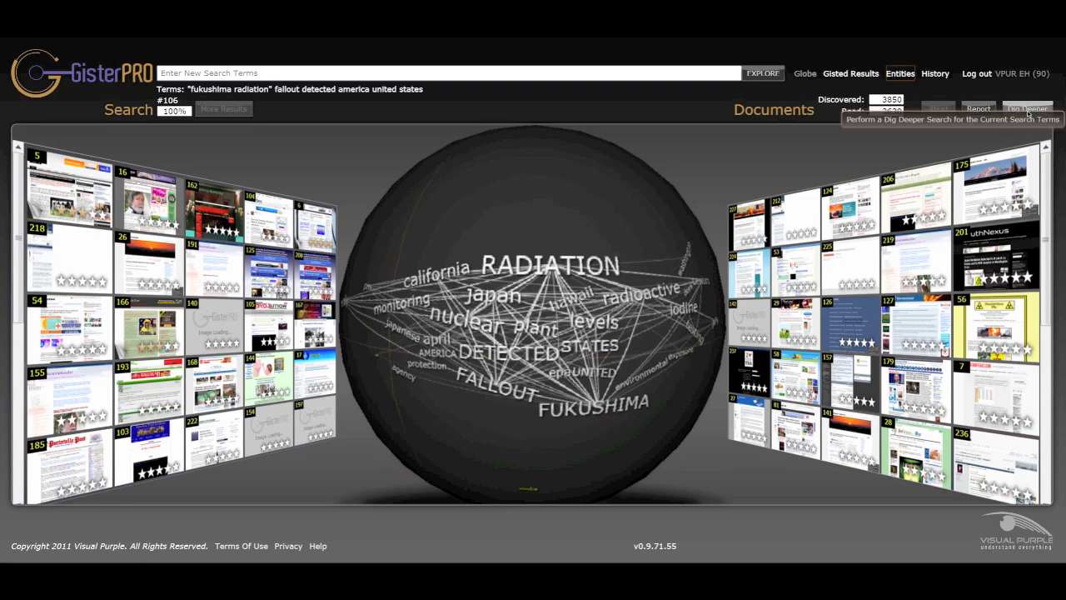
# Run a Dig Deeper search for the current terms and show the Dig Deeper results in the list.
pyautogui.click(1028, 109)
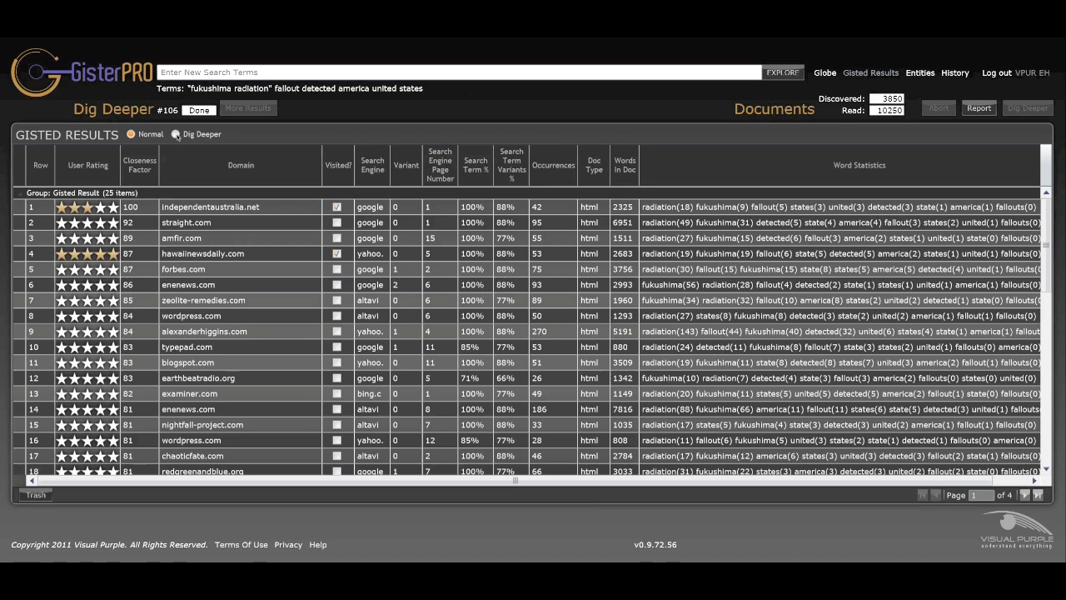
pyautogui.click(176, 135)
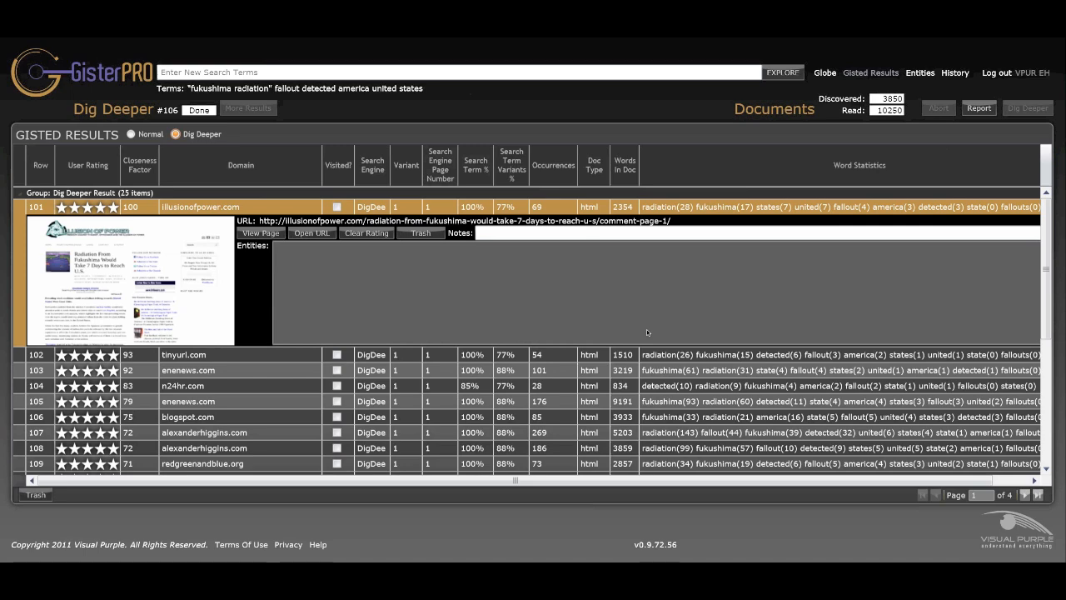
# Look through the Dig Deeper results and expand the msn.com entry in row 124.
pyautogui.scroll(-1, 646, 329)
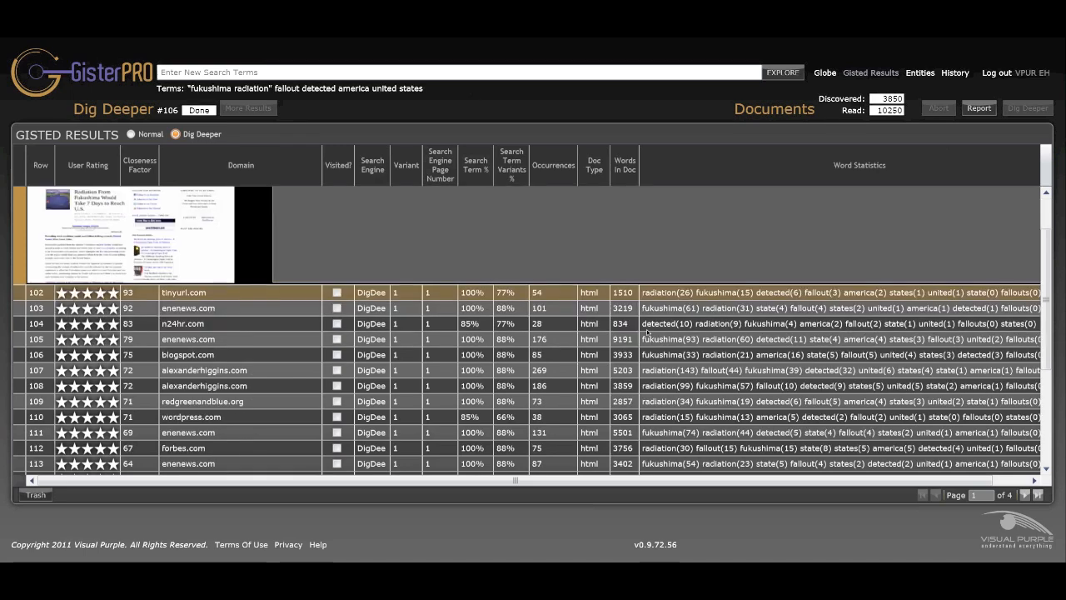
pyautogui.scroll(-1, 646, 330)
pyautogui.scroll(-1, 647, 330)
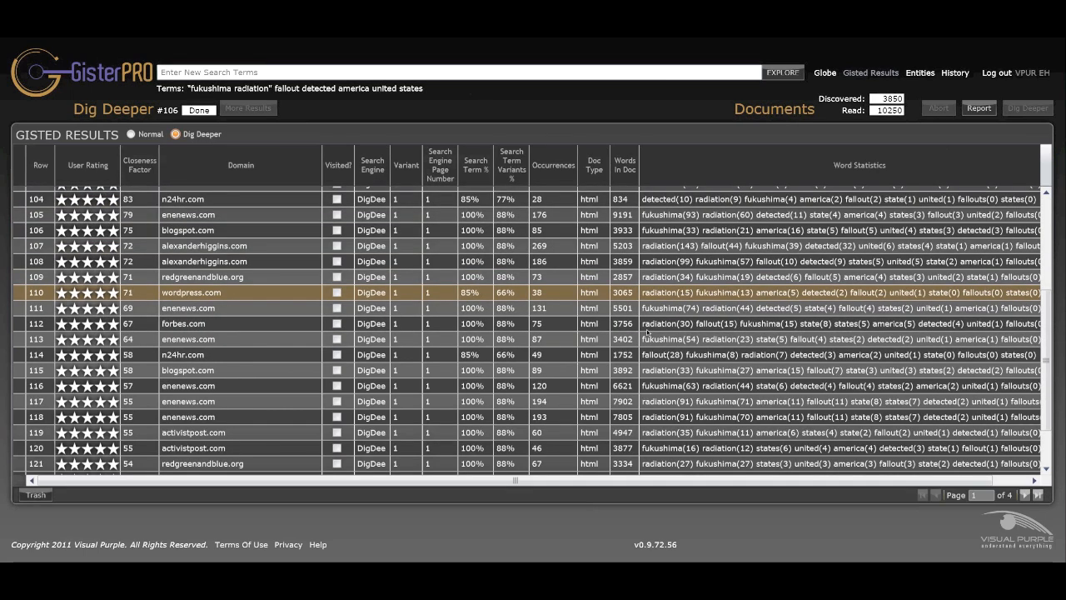
pyautogui.scroll(-1, 647, 330)
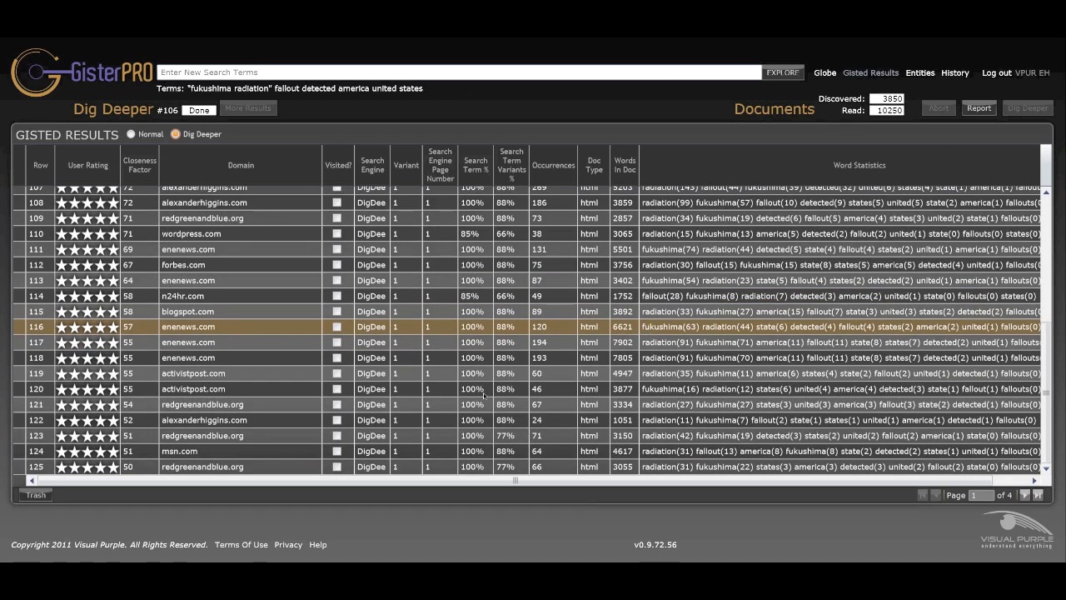
pyautogui.click(190, 455)
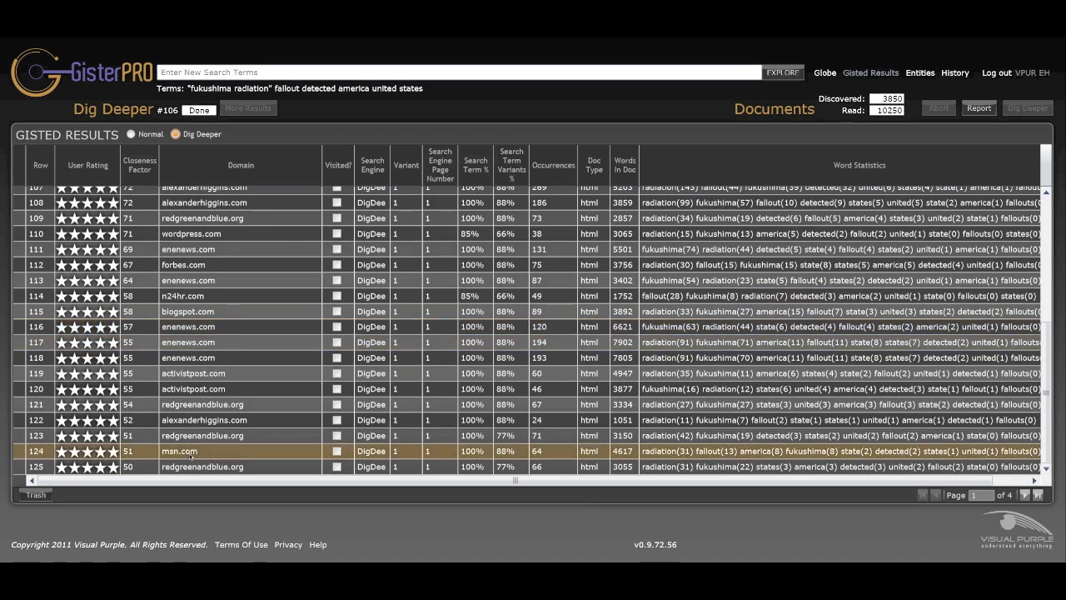
pyautogui.moveTo(190, 455)
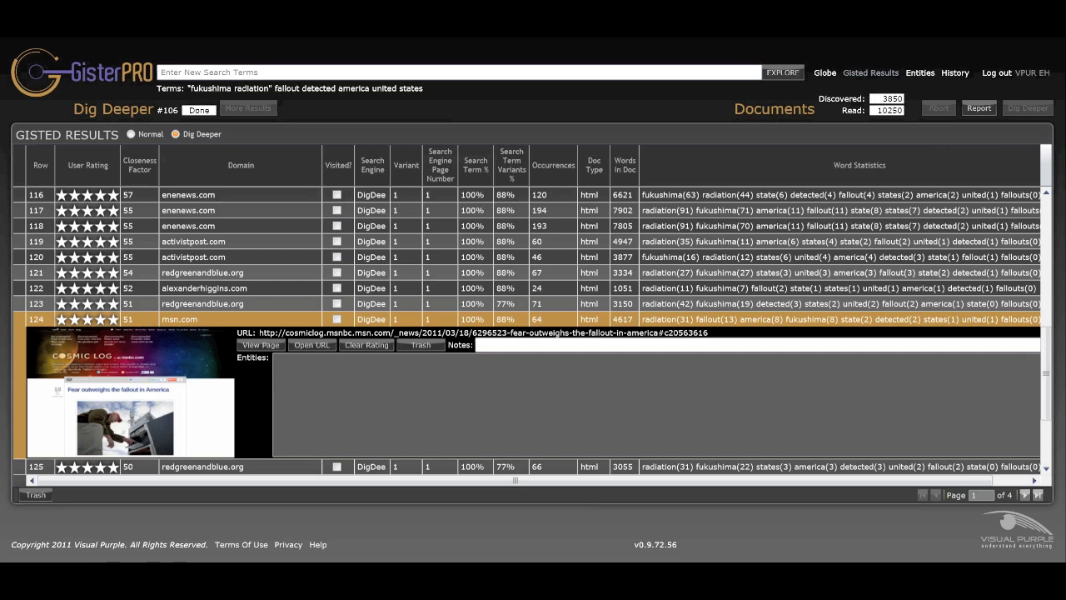
# Request the report for the current search.
pyautogui.click(979, 109)
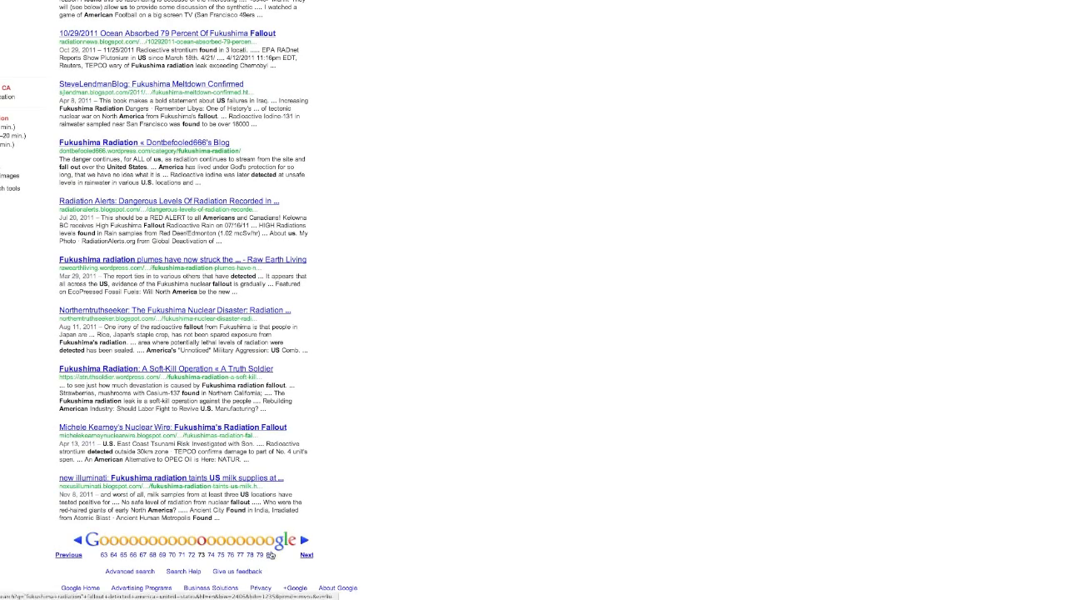
# Go to page 80 of the Google results for the same search terms in the browser.
pyautogui.click(270, 556)
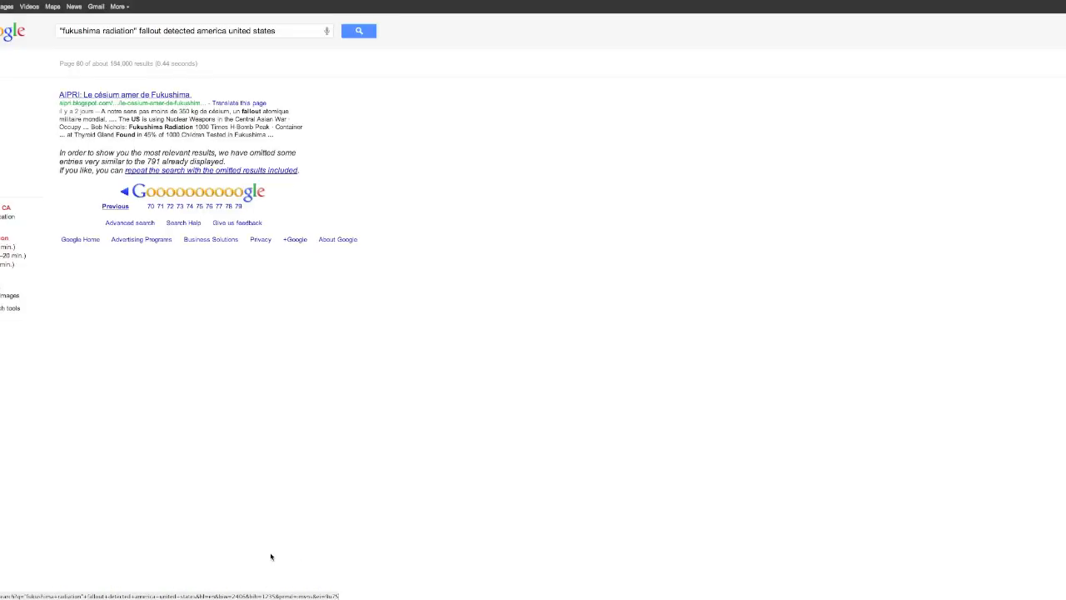